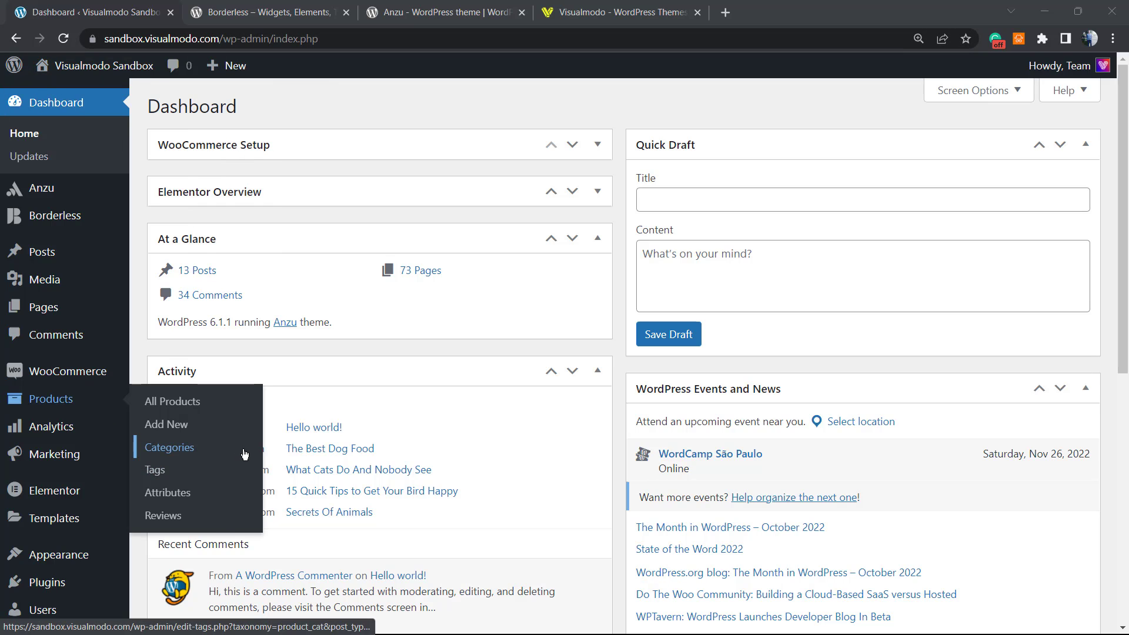
# - Go to Appearance > Widgets and collapse the Right Sidebar to see every widget area
pyautogui.moveTo(117, 556)
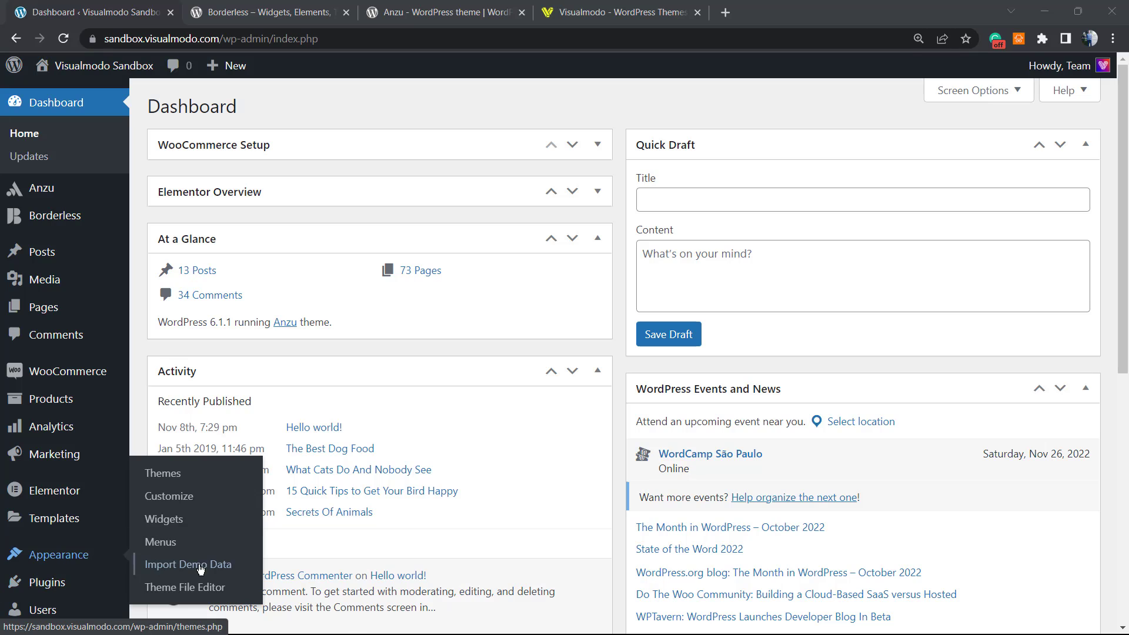
pyautogui.click(193, 521)
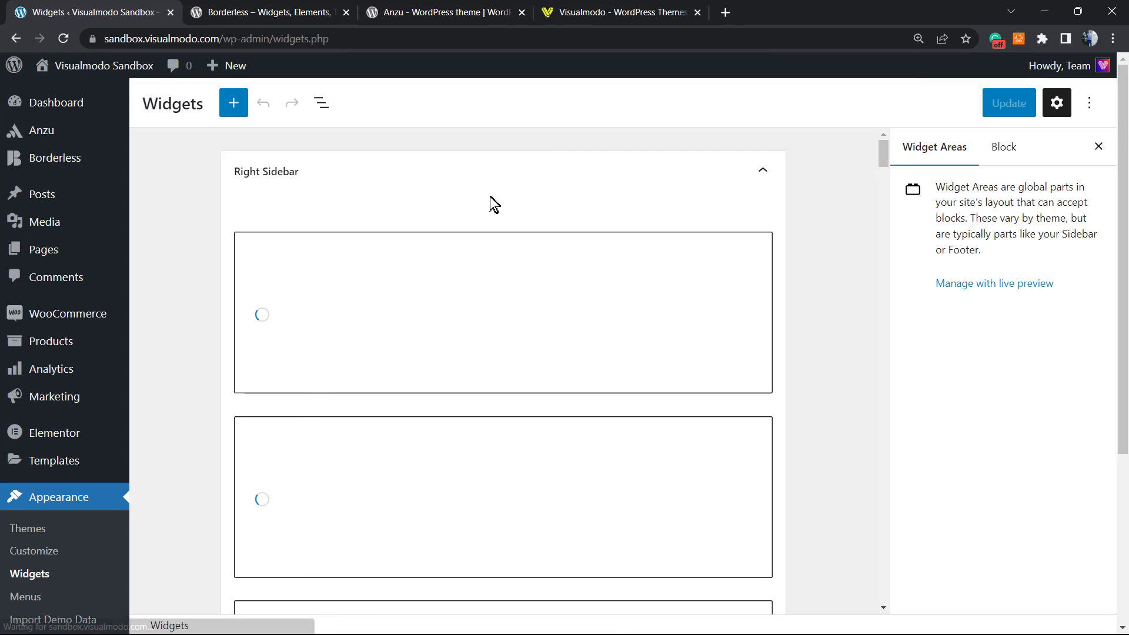
pyautogui.click(578, 180)
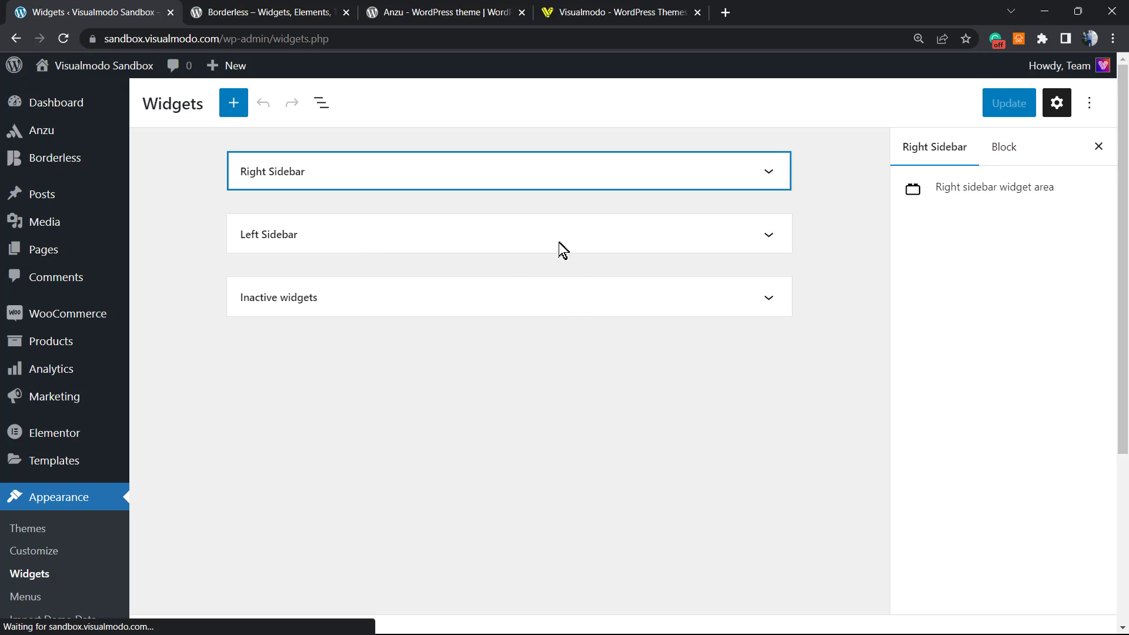
# - Expand the Right Sidebar and insert a Login/out block at its end by searching 'log'
pyautogui.click(582, 182)
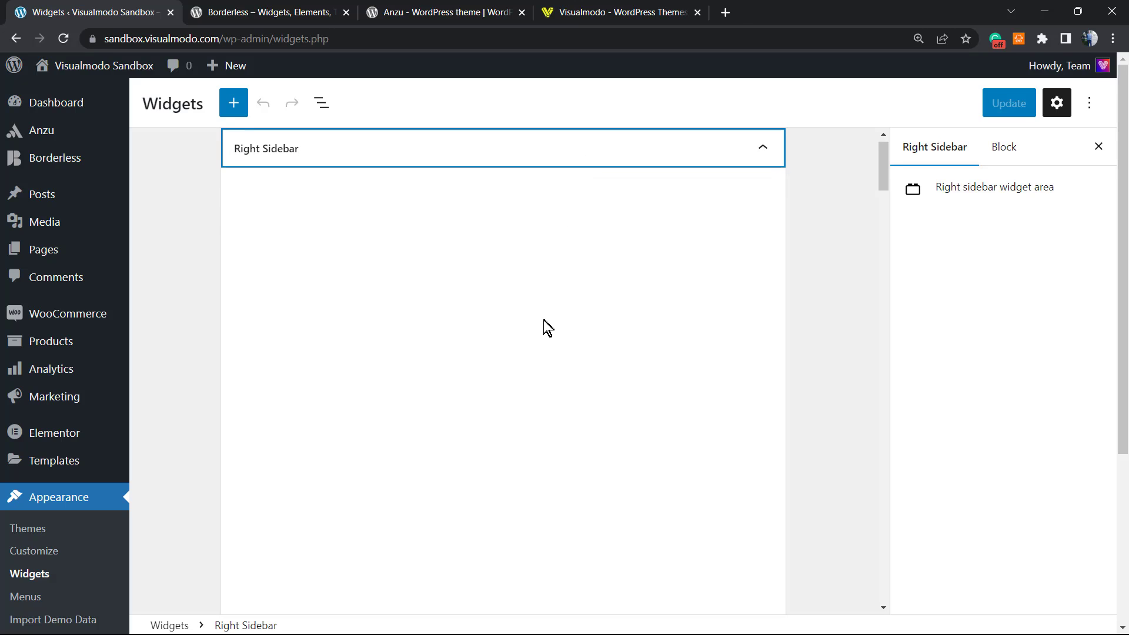
pyautogui.scroll(-10, 535, 328)
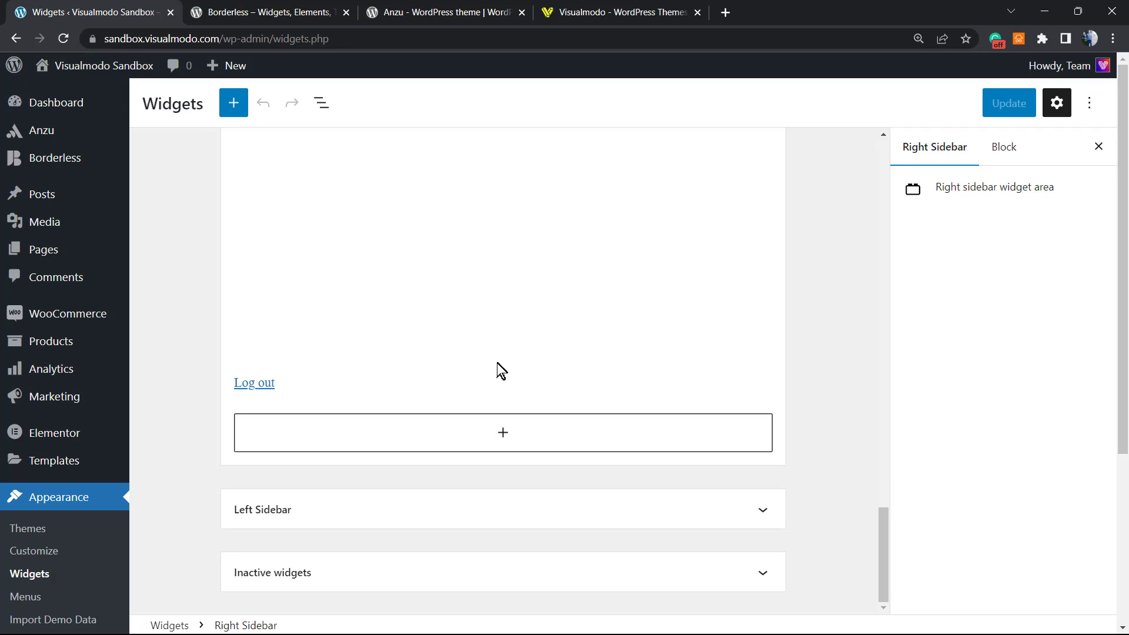
pyautogui.moveTo(502, 367)
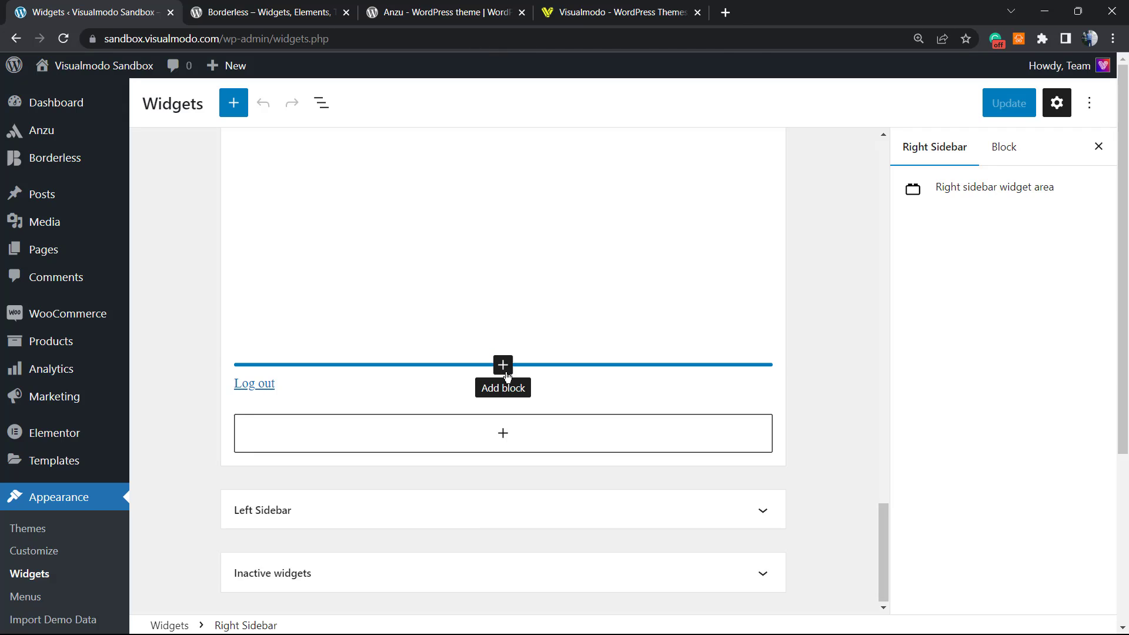
pyautogui.click(502, 435)
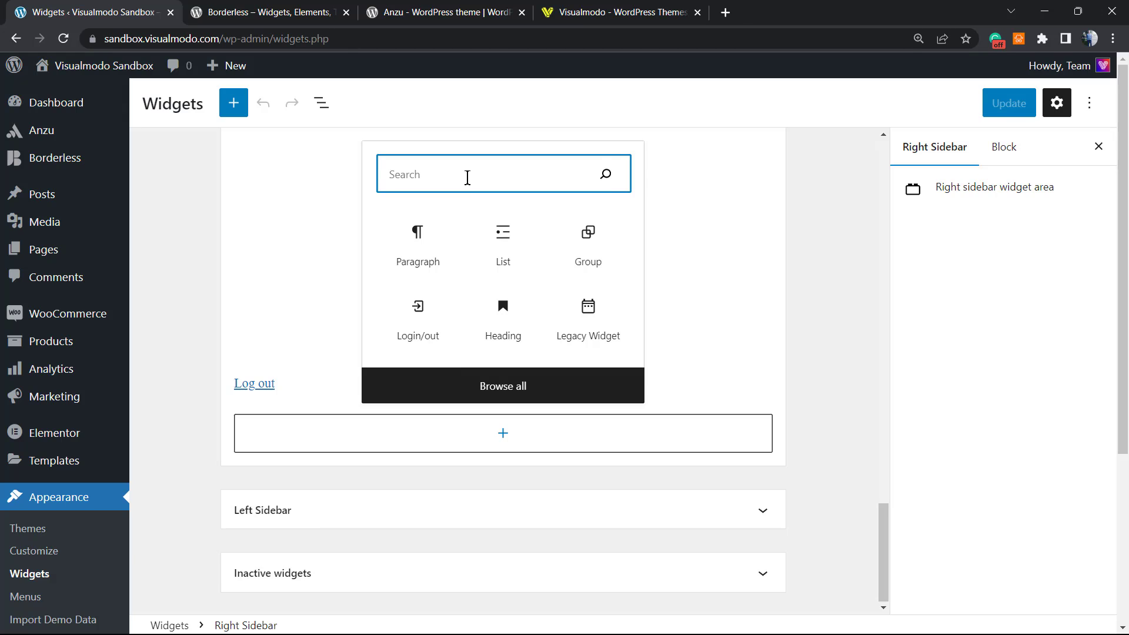
pyautogui.write('log')
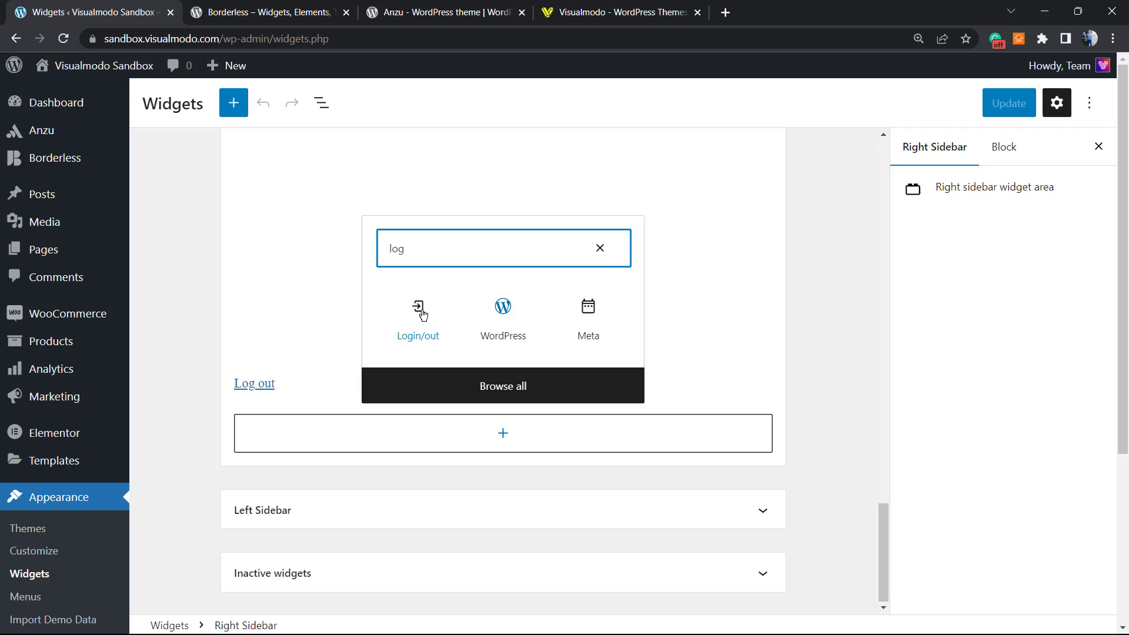
pyautogui.click(423, 314)
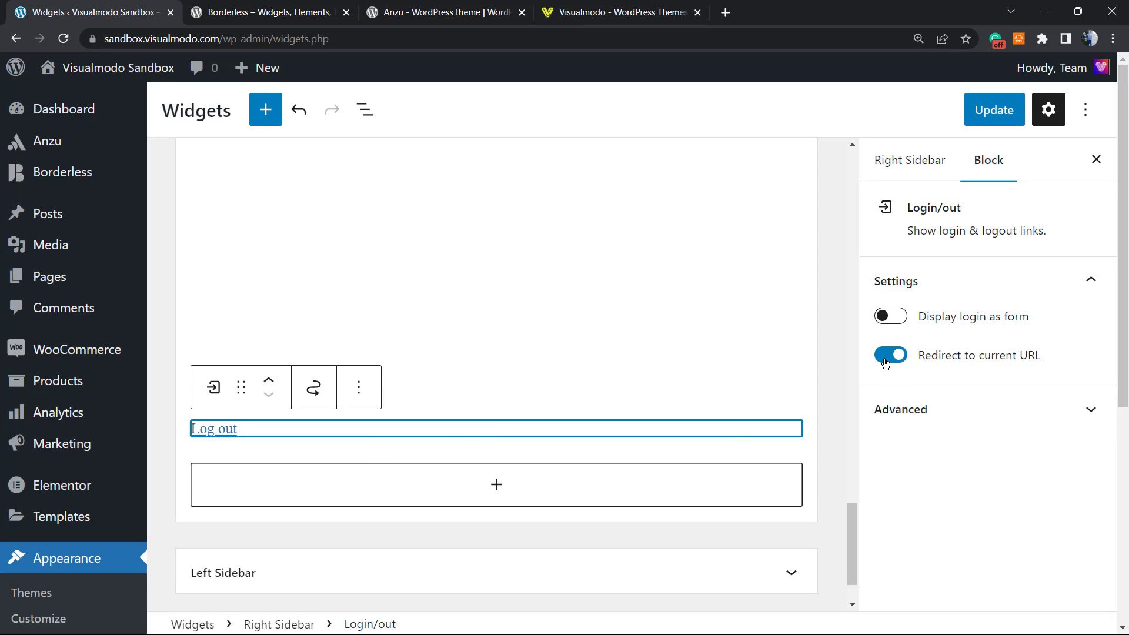
# - Keep Redirect to current URL on, enable Display login as form, and save with Update
pyautogui.click(904, 363)
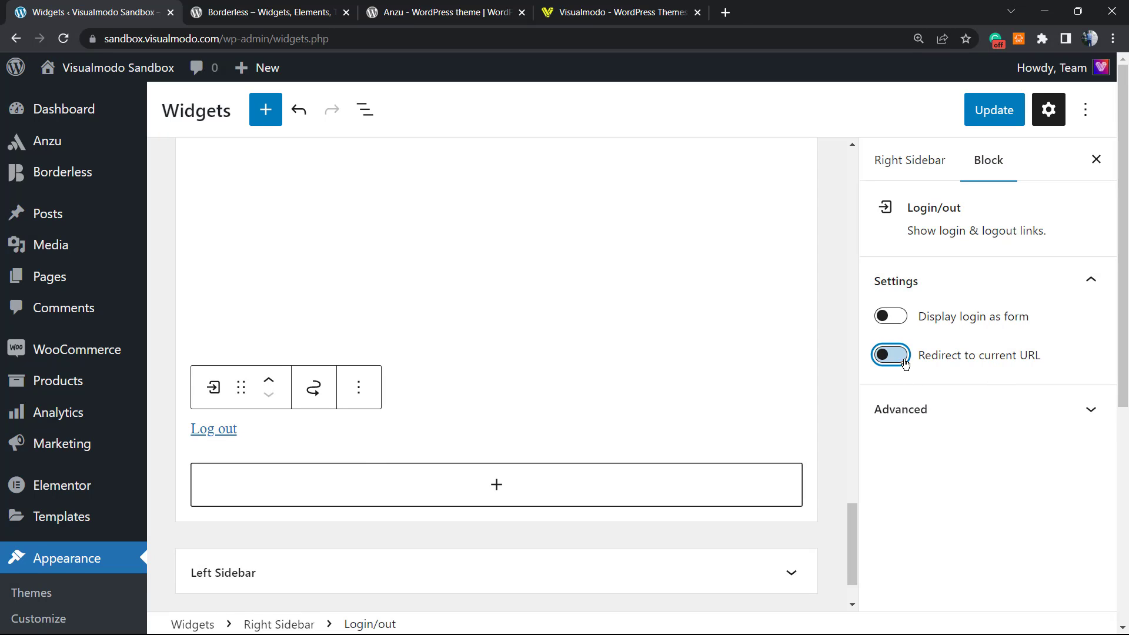
pyautogui.click(904, 363)
pyautogui.click(903, 323)
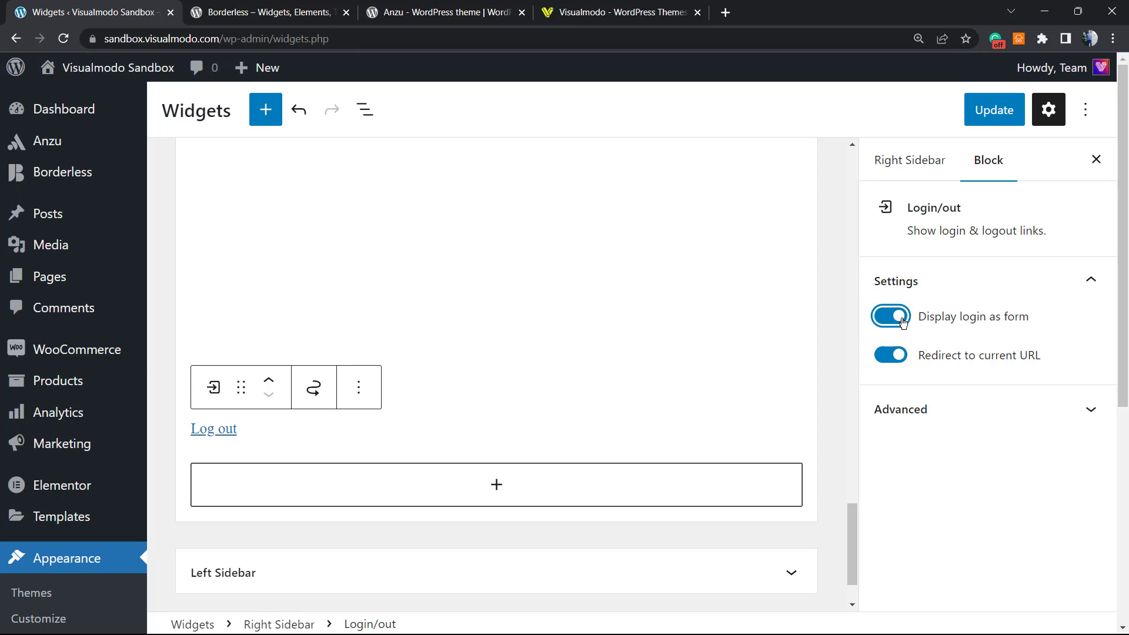
pyautogui.click(993, 122)
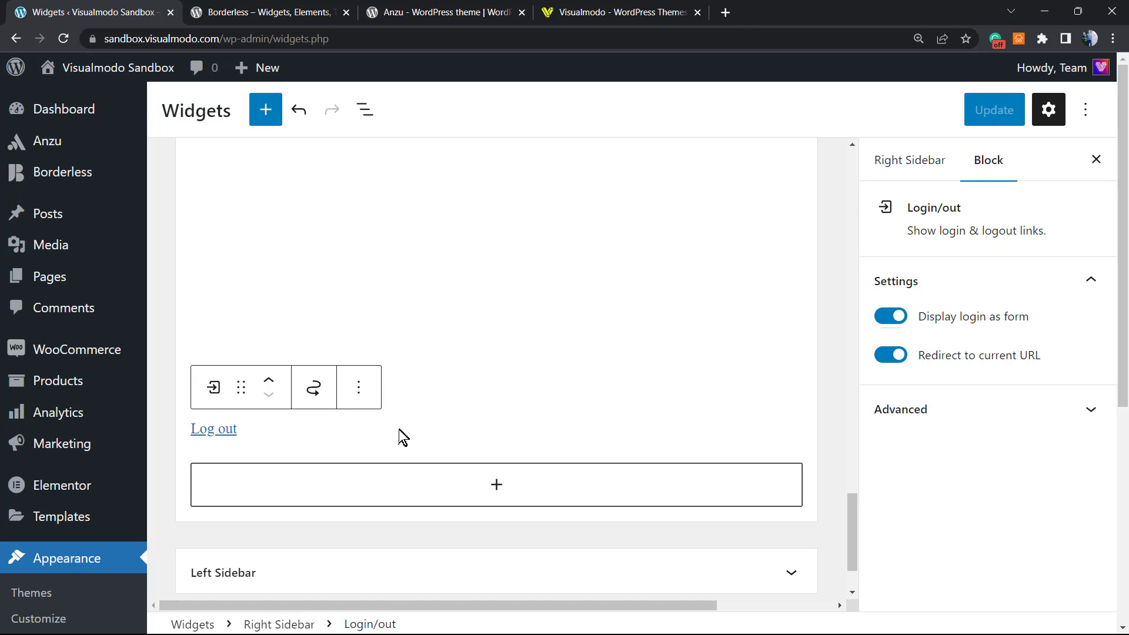
# - Open and dismiss the block inserter without adding a block, then switch to the Borderless plugin tab
pyautogui.scroll(-2, 433, 446)
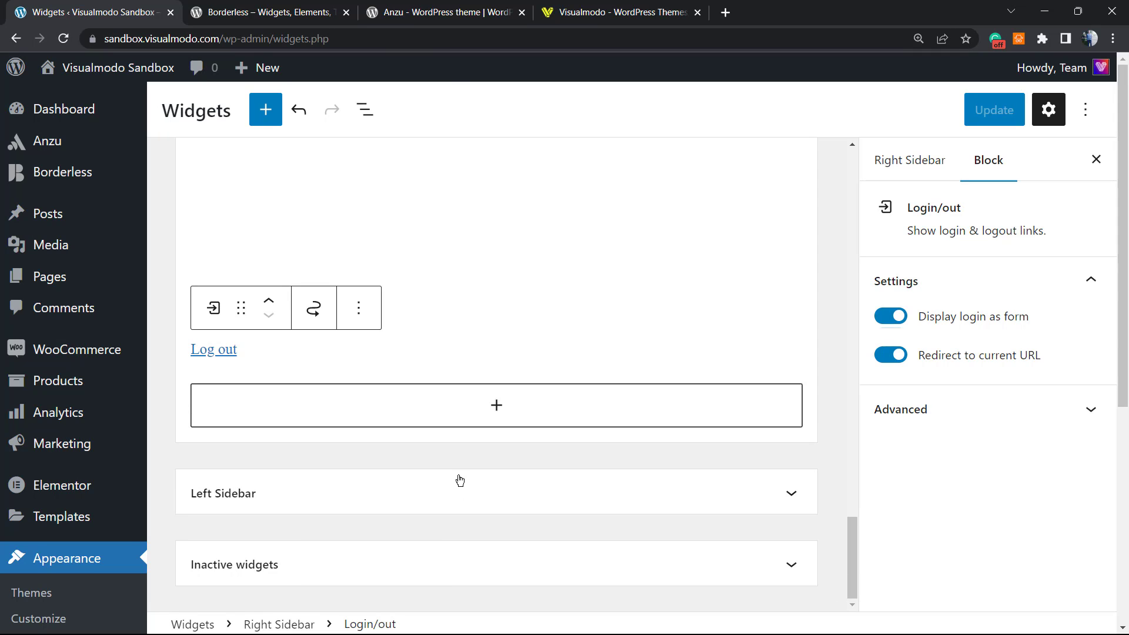
pyautogui.click(497, 416)
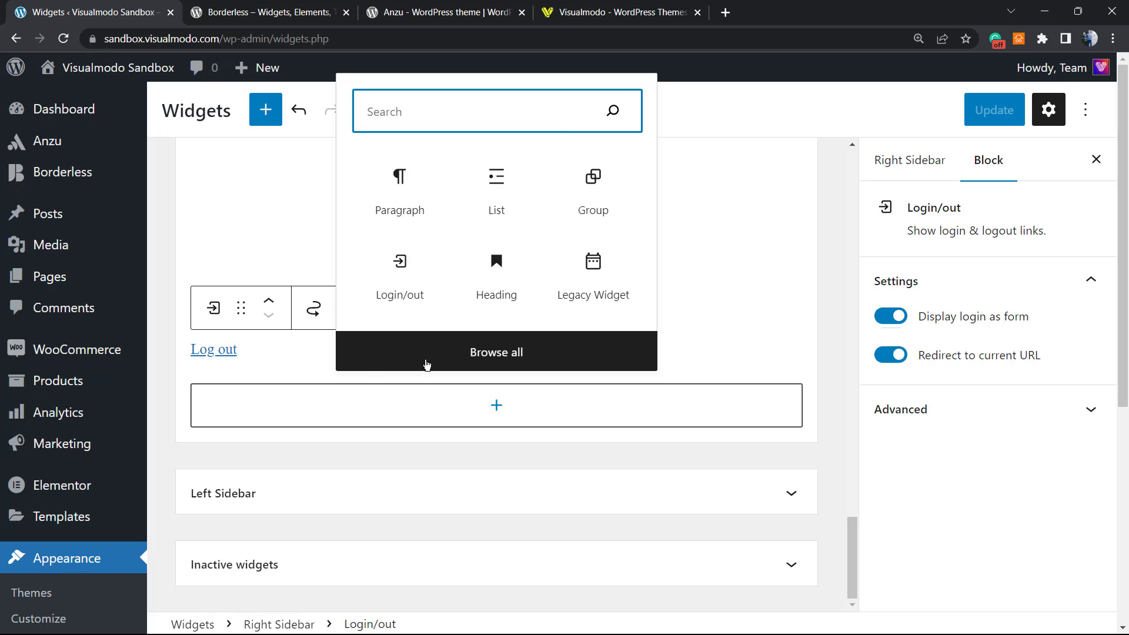
pyautogui.click(849, 467)
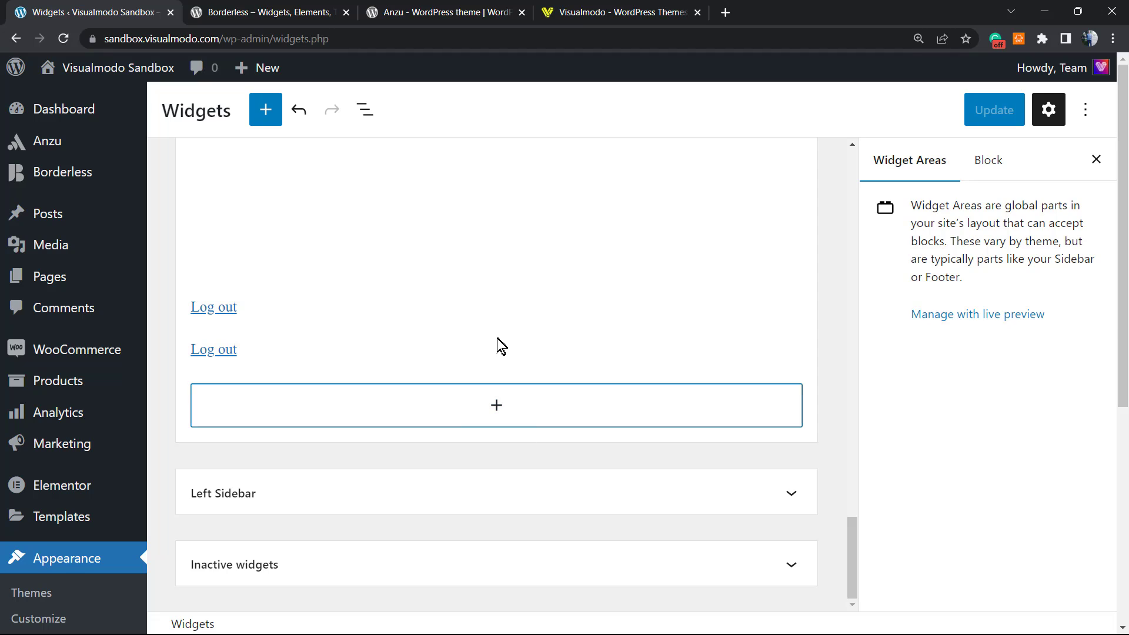
pyautogui.scroll(1, 496, 343)
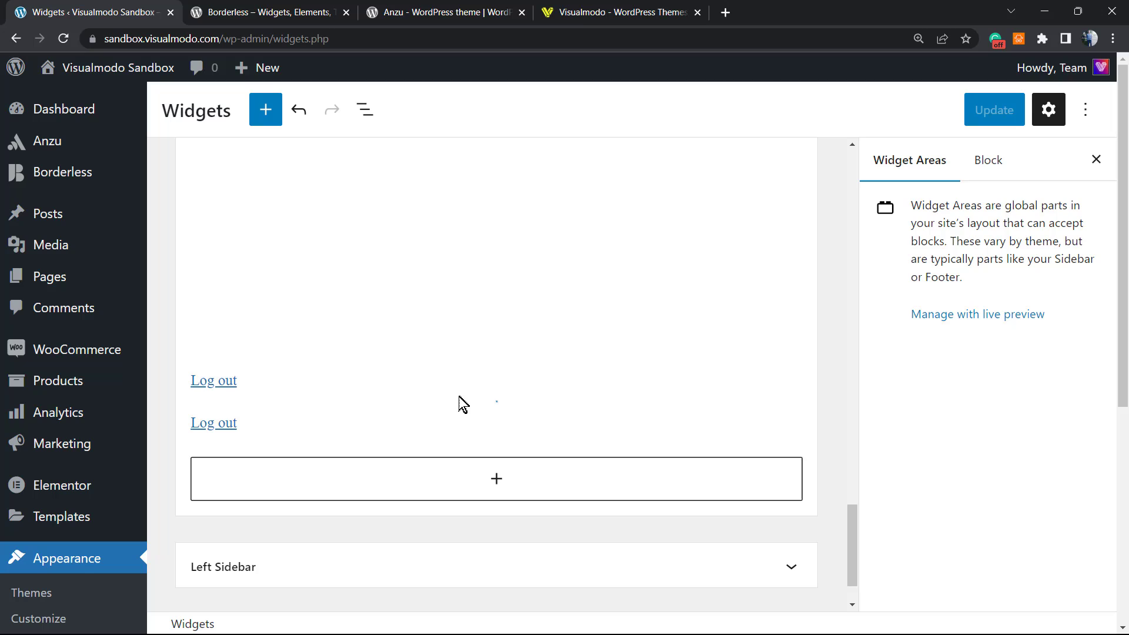
pyautogui.moveTo(465, 388)
pyautogui.click(271, 7)
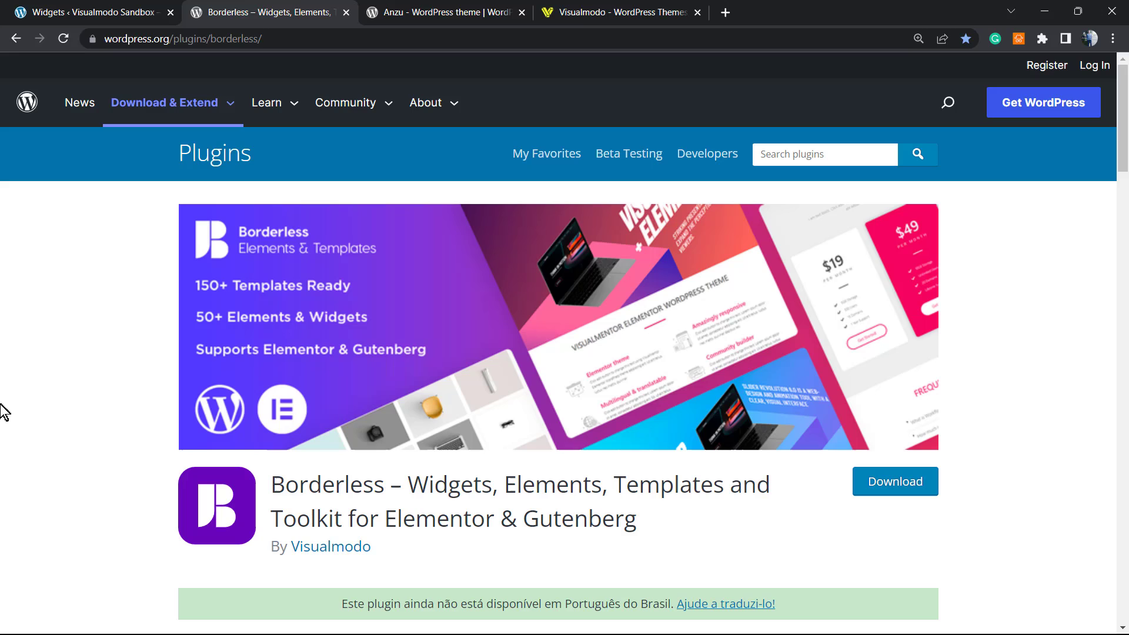
# - Highlight Borderless, Widgets, Elements, Templates and Toolkit in the plugin title, then go to the Anzu tab
pyautogui.doubleClick(314, 487)
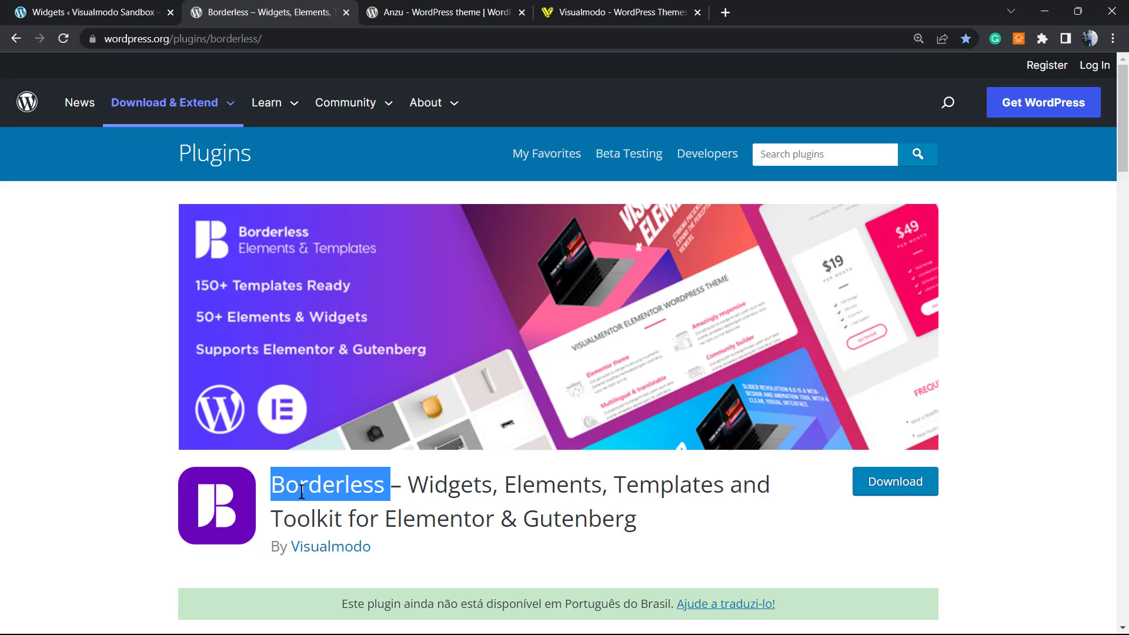
pyautogui.doubleClick(423, 494)
pyautogui.doubleClick(596, 478)
pyautogui.doubleClick(676, 489)
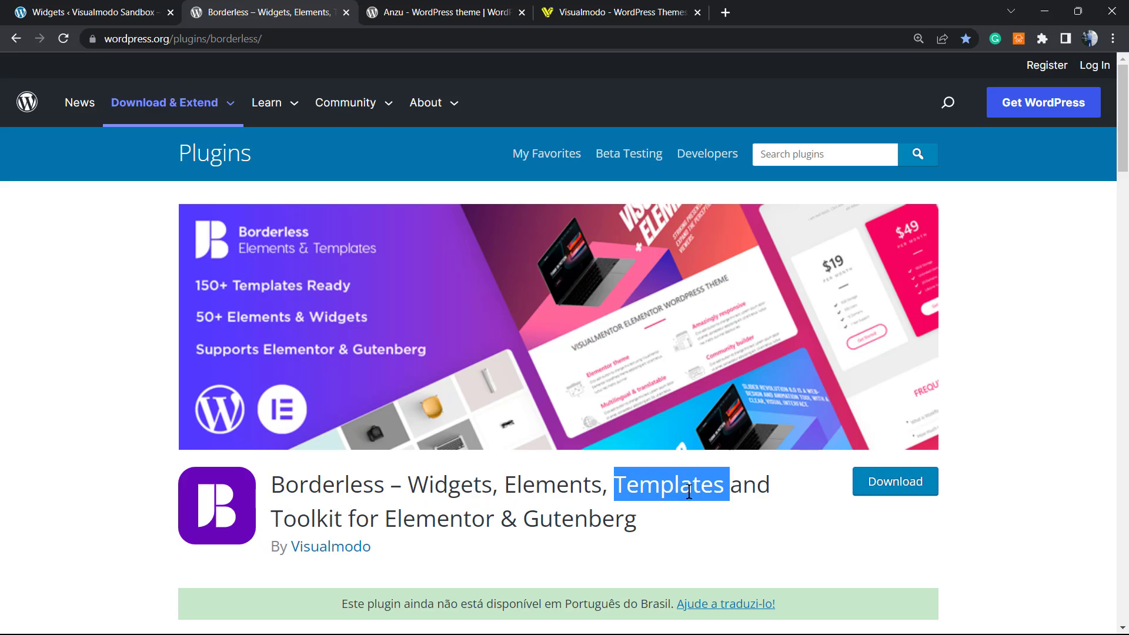
pyautogui.doubleClick(324, 521)
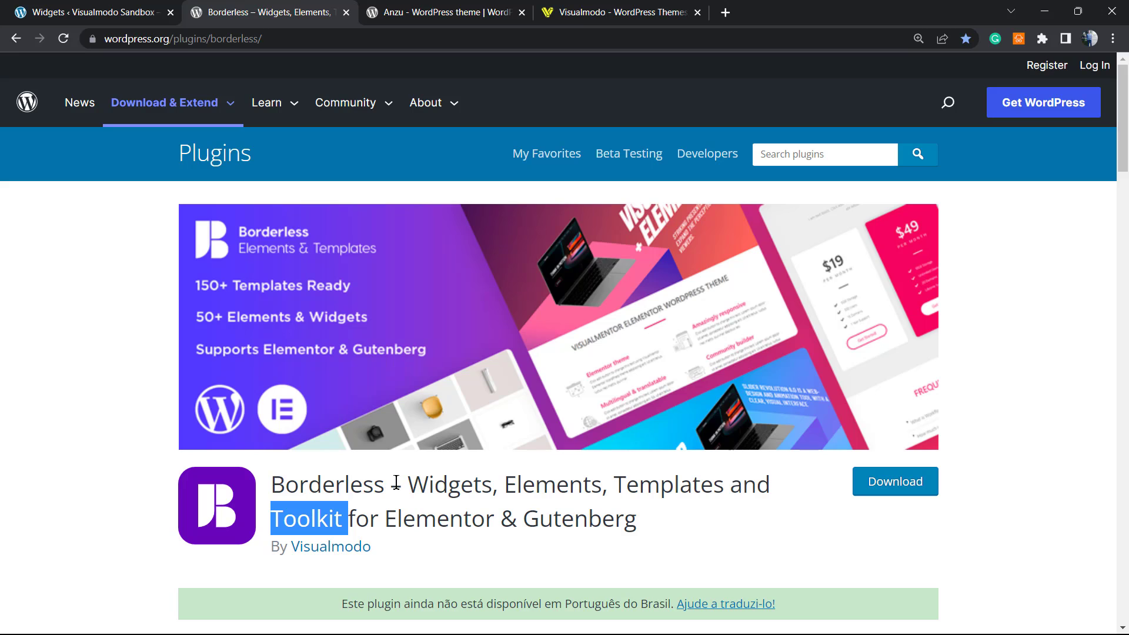
pyautogui.doubleClick(321, 491)
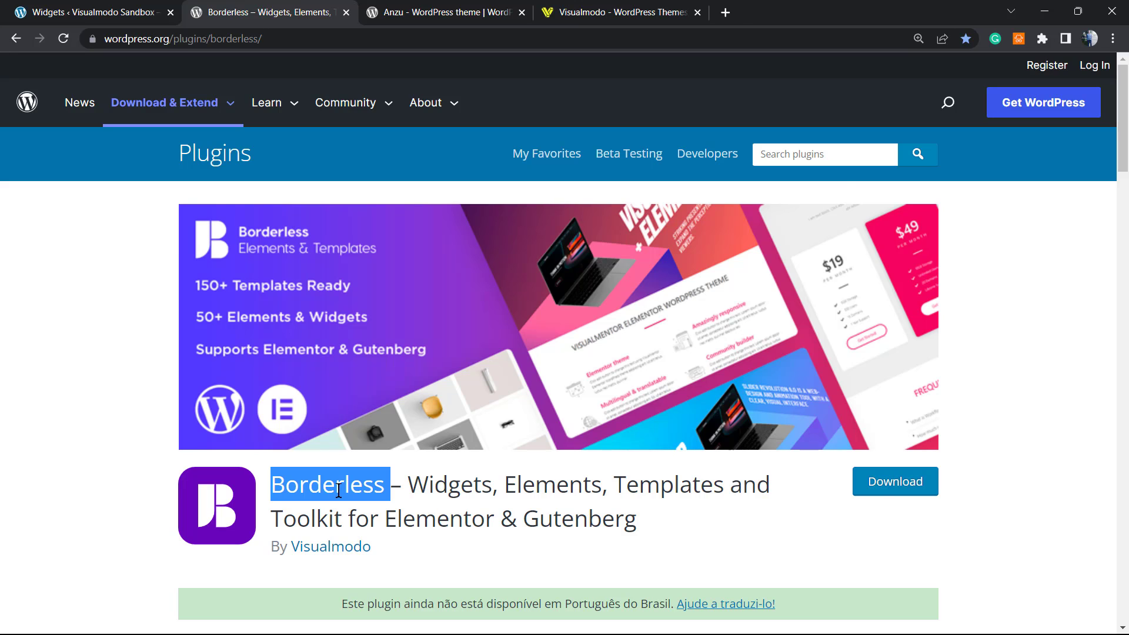
pyautogui.click(424, 9)
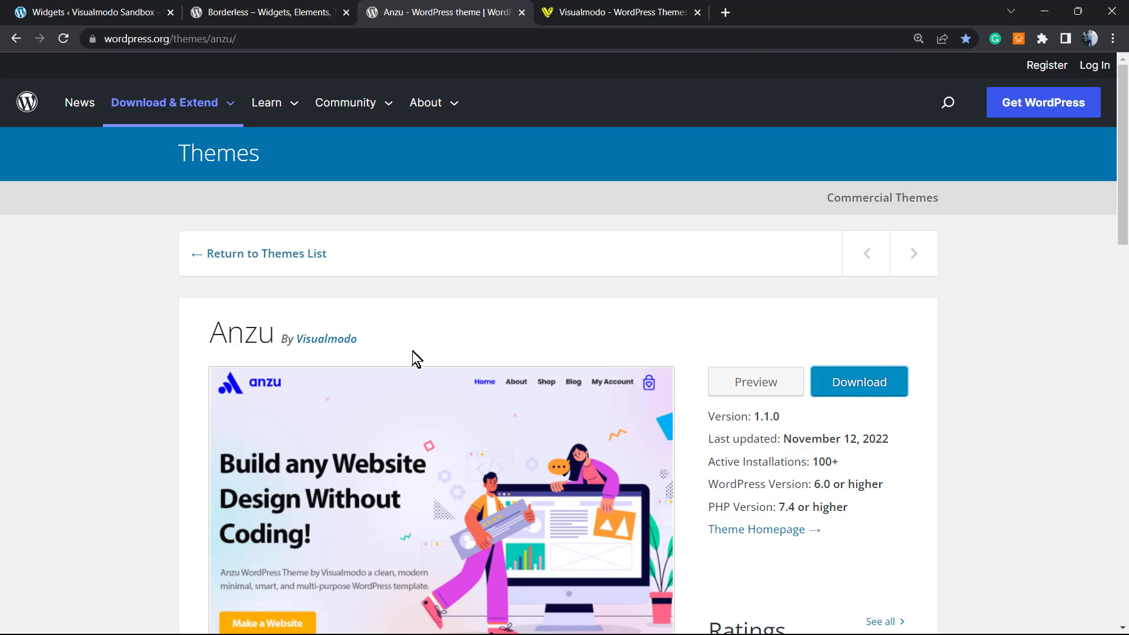
# - Highlight the Anzu theme name, then switch to the Visualmodo website tab
pyautogui.doubleClick(233, 339)
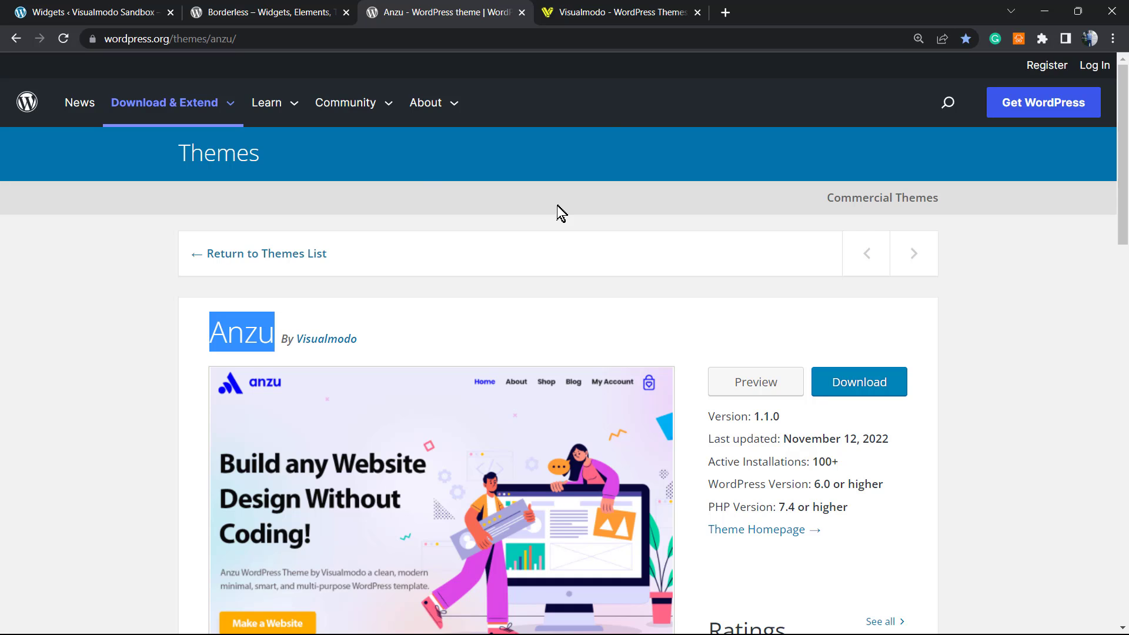
pyautogui.click(641, 11)
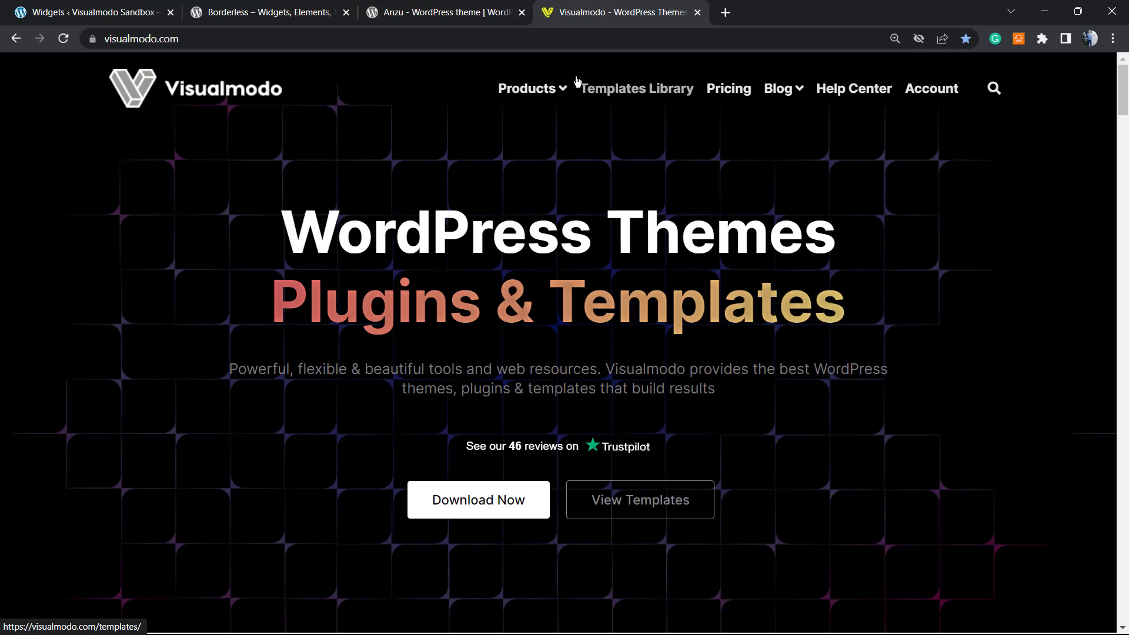
# - Open Visualmodo's Templates Library and scroll through cards like Winery 2, Bakery, Herbal, Mining and Biker Club
pyautogui.click(623, 98)
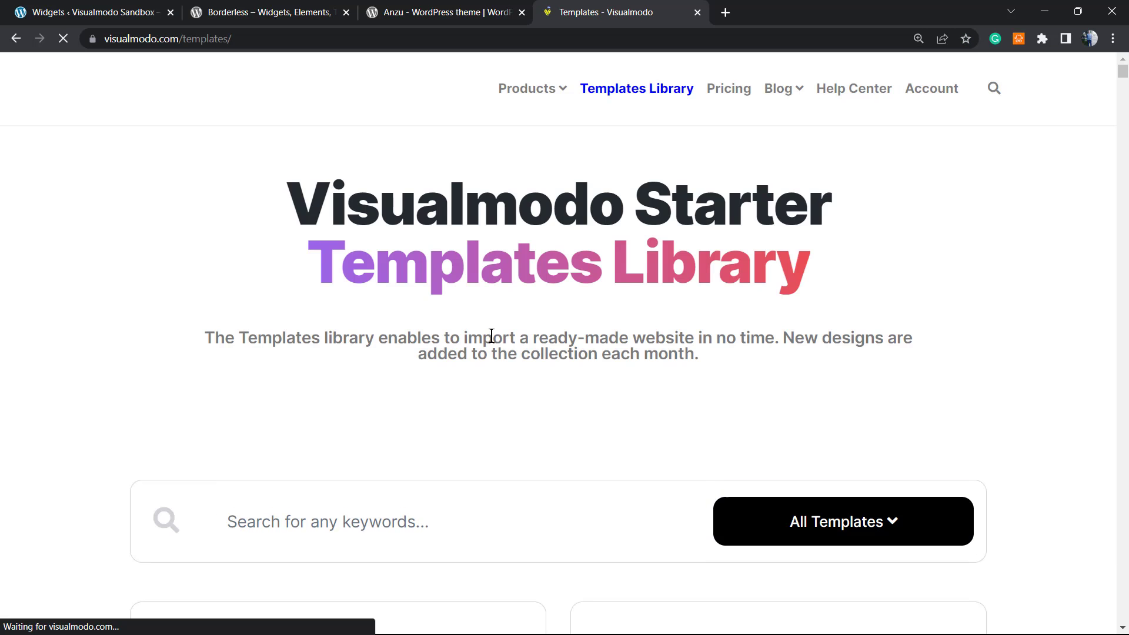
pyautogui.scroll(-10, 491, 347)
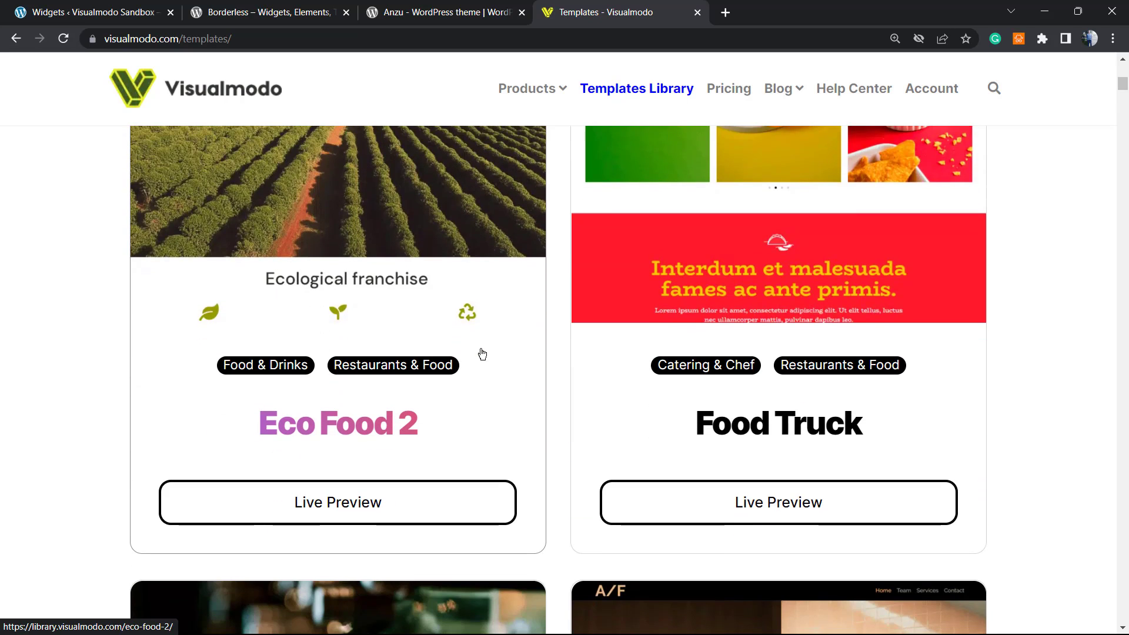
pyautogui.scroll(-2, 467, 355)
pyautogui.scroll(-5, 463, 349)
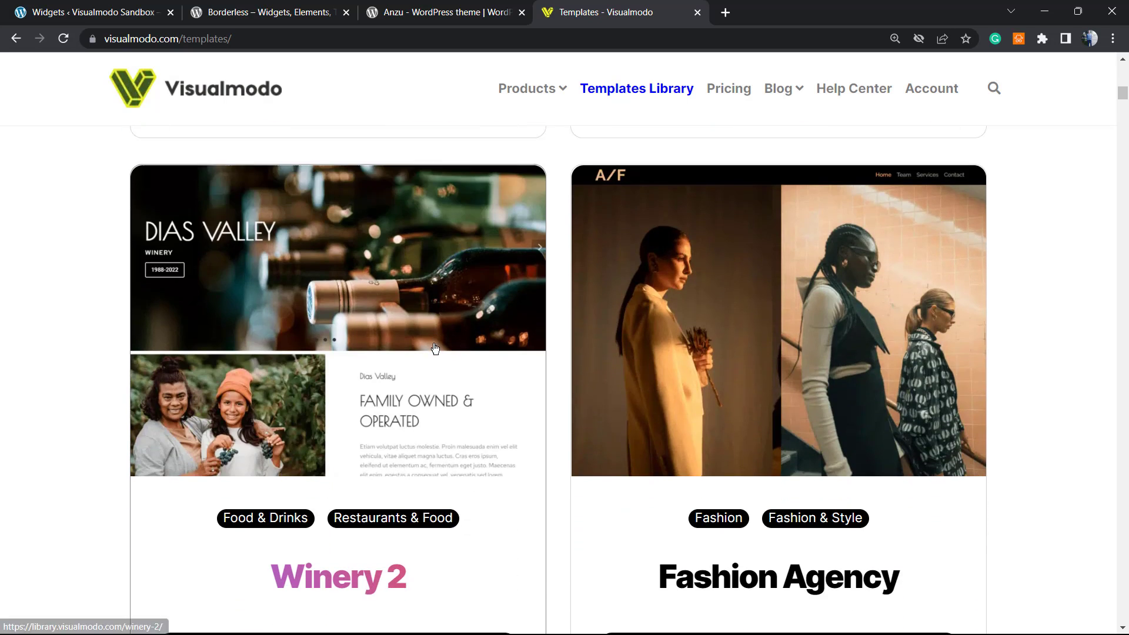
pyautogui.scroll(-6, 435, 348)
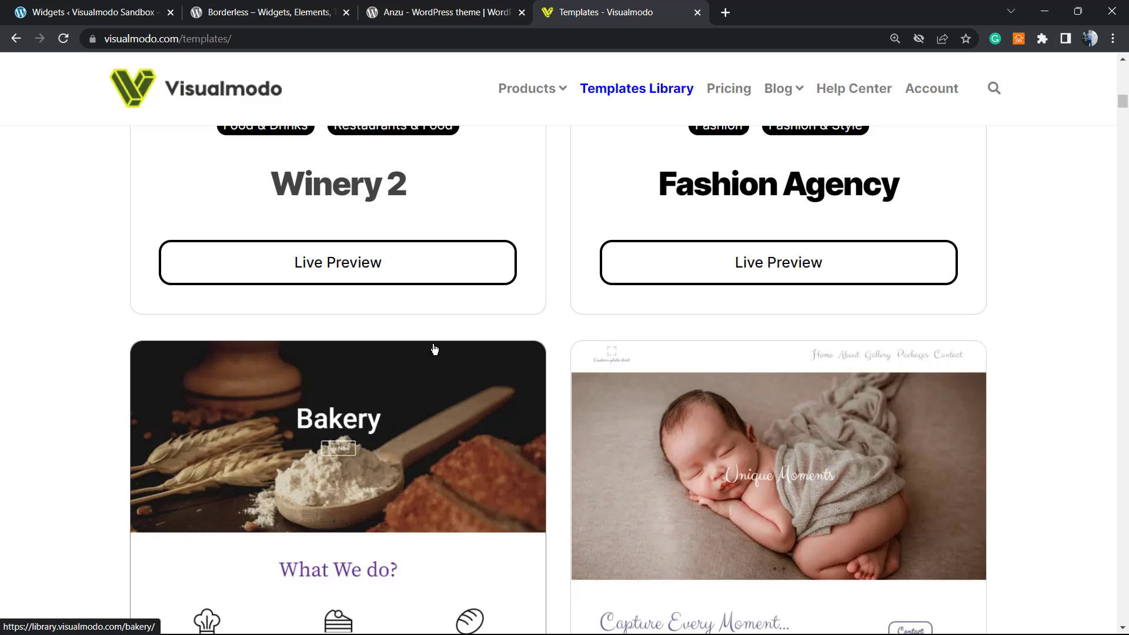
pyautogui.scroll(-10, 435, 348)
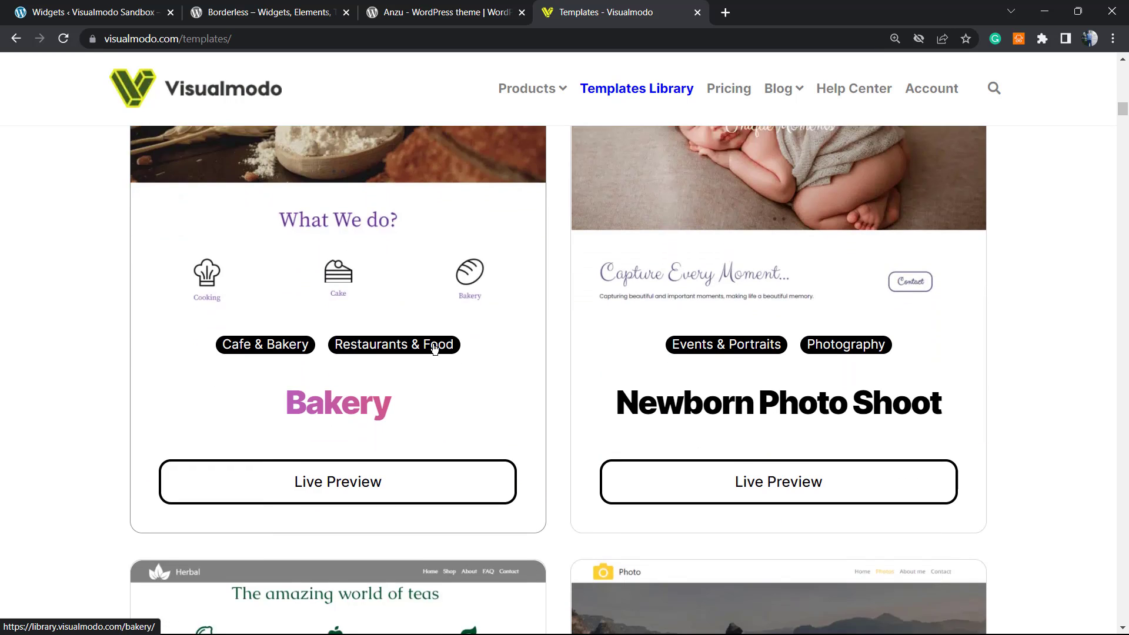
pyautogui.scroll(-13, 435, 348)
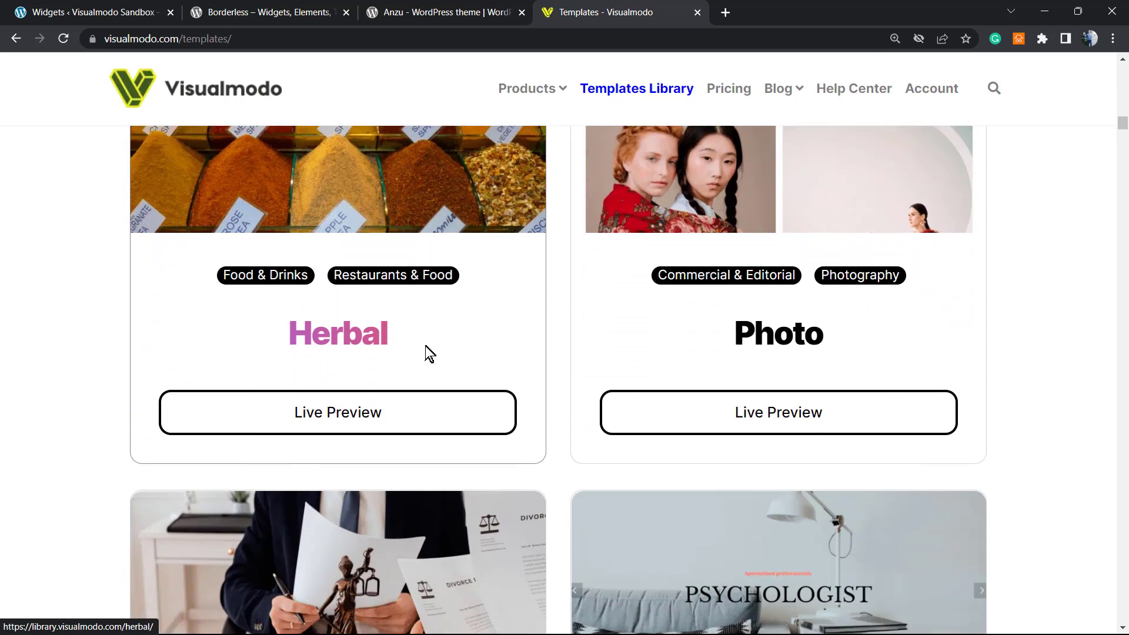
pyautogui.scroll(-8, 426, 350)
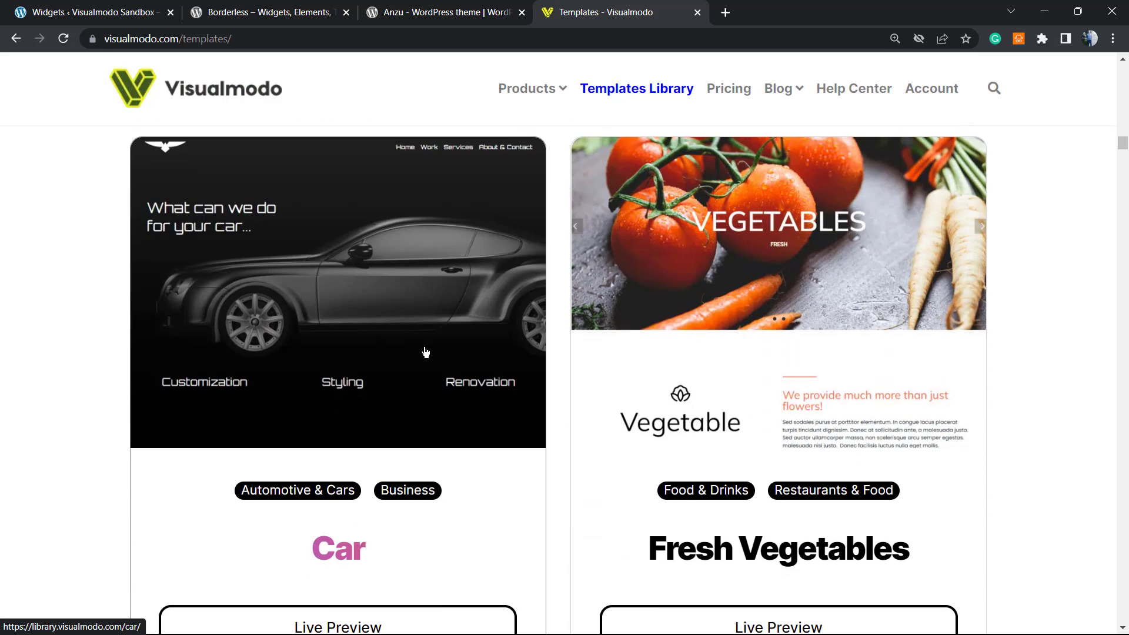
pyautogui.scroll(-17, 426, 353)
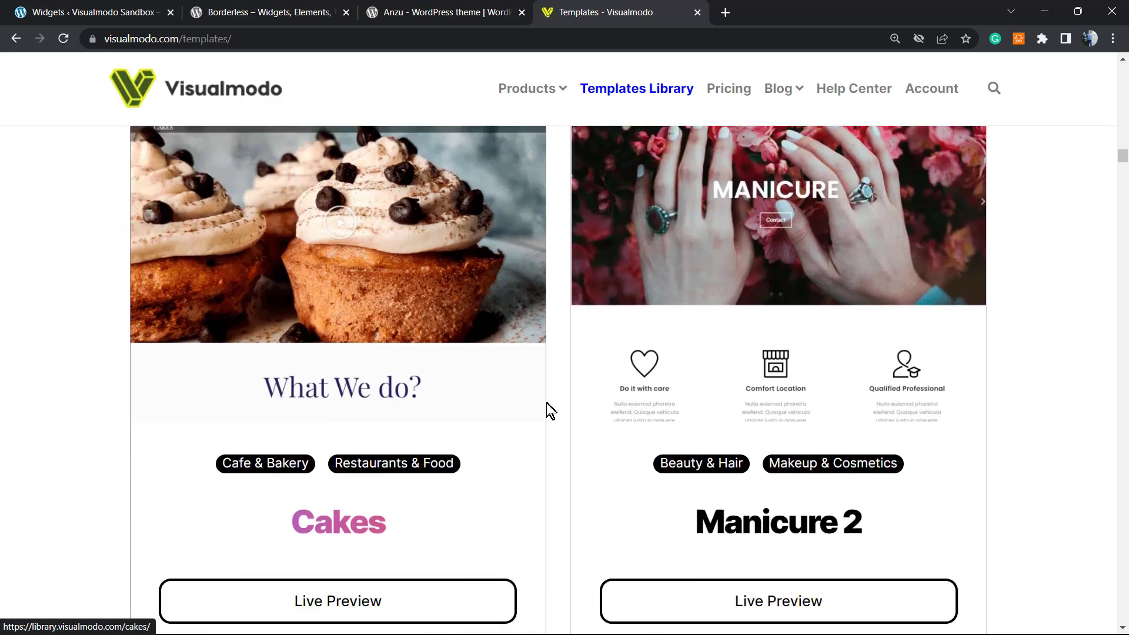
pyautogui.scroll(-13, 552, 410)
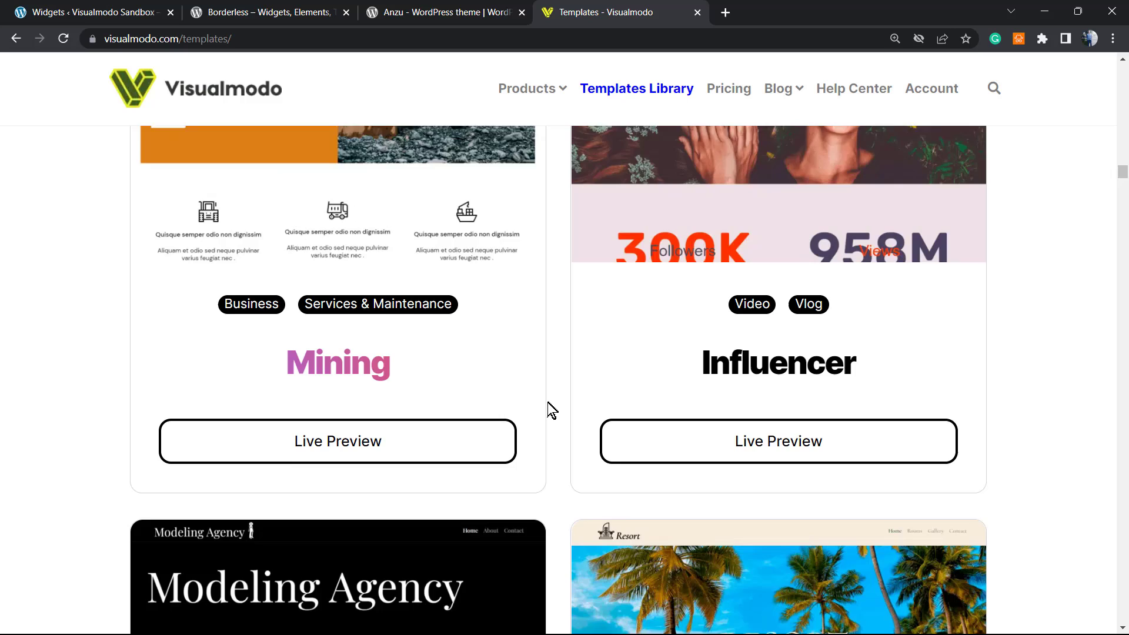
pyautogui.scroll(-16, 551, 410)
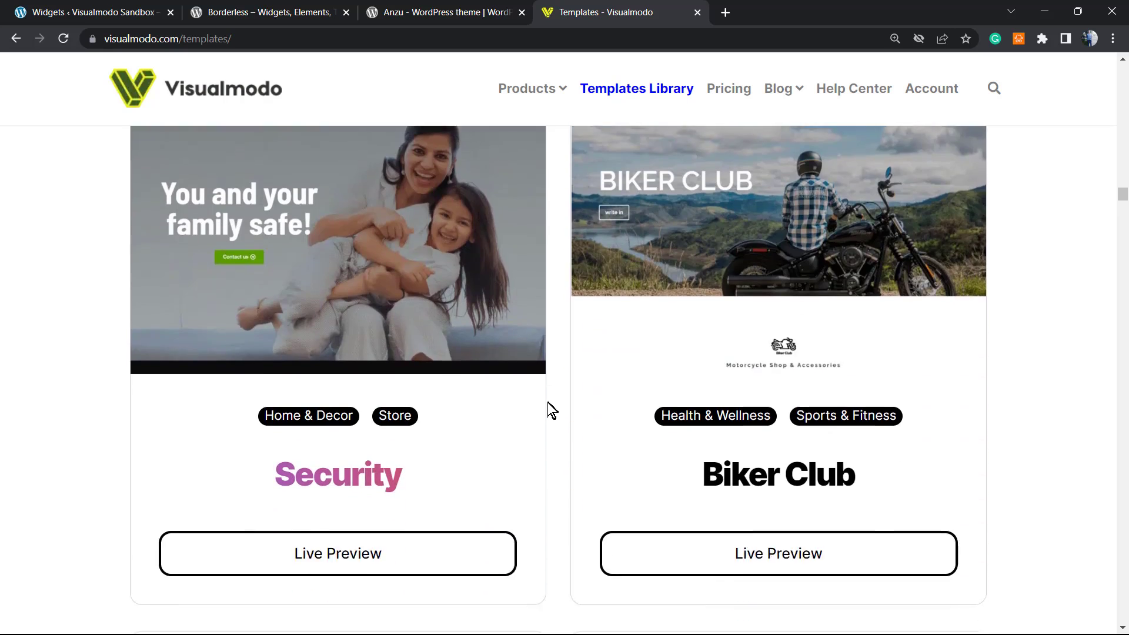